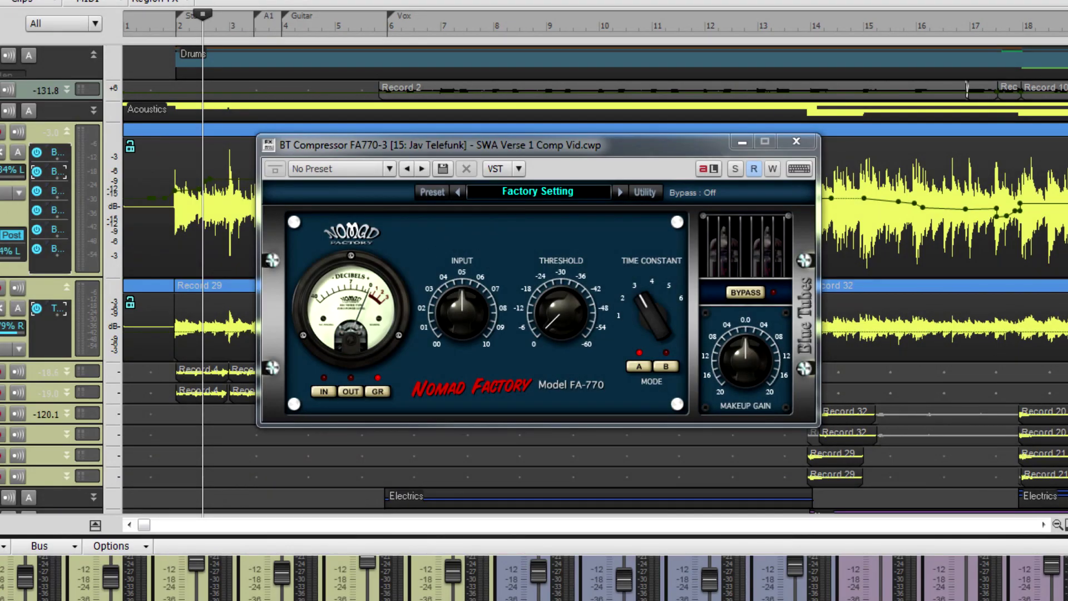
Cycle the FA-770 VU meter through input and output levels, ending on gain reduction.
click(323, 392)
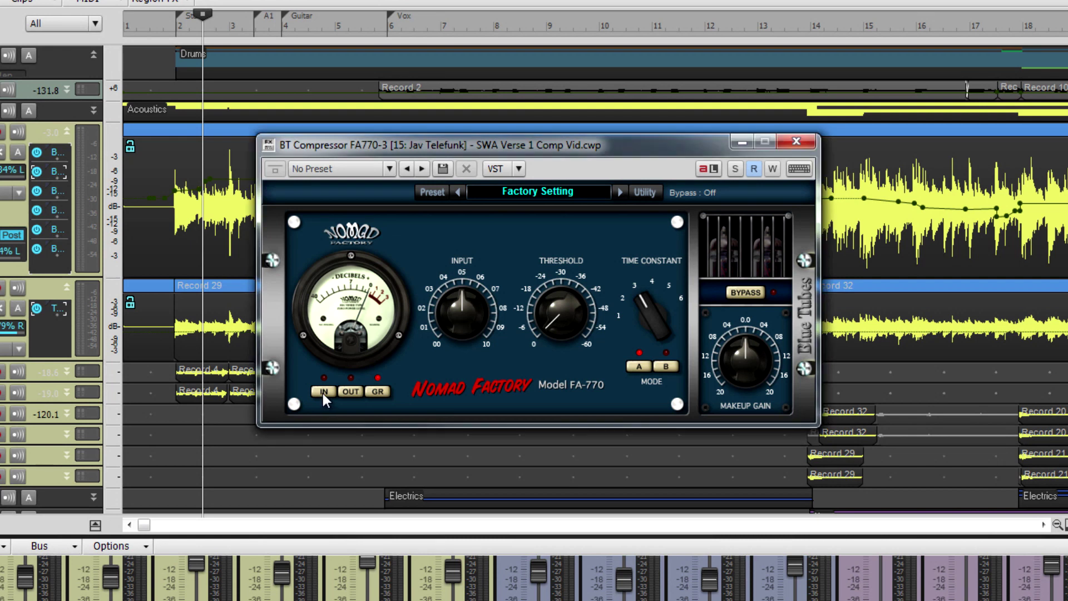
click(350, 392)
click(380, 393)
Lower the FA-770 threshold to about -11 dB and toggle the attack mode between B and A.
click(463, 319)
drag(568, 305, 577, 311)
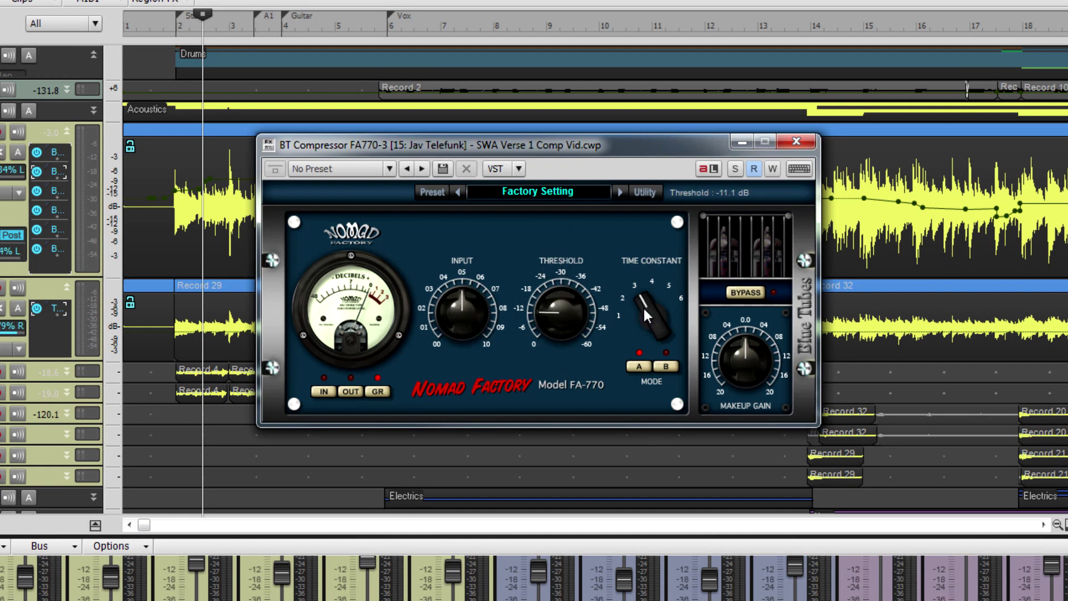
drag(647, 303, 659, 259)
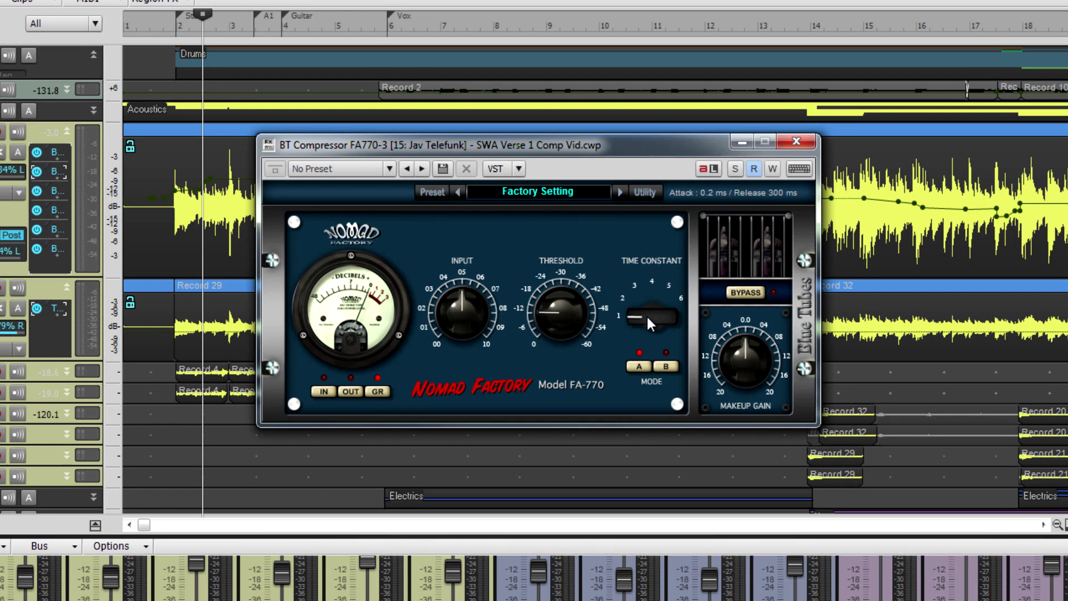
click(666, 367)
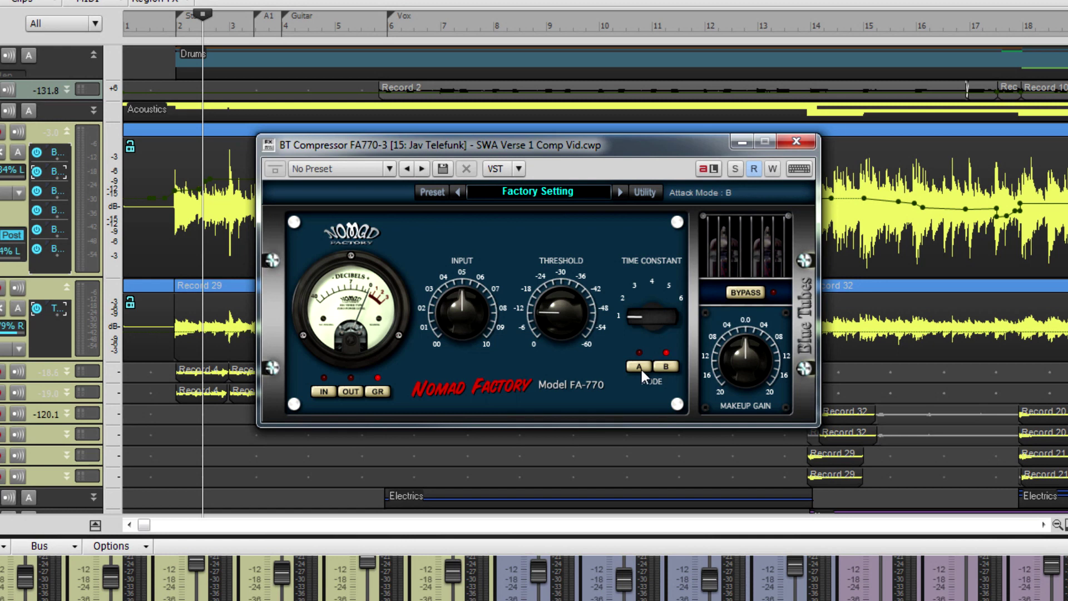
click(640, 368)
Step the time constant through its positions, settling on 120 ms attack and 300 ms release.
drag(648, 315, 640, 241)
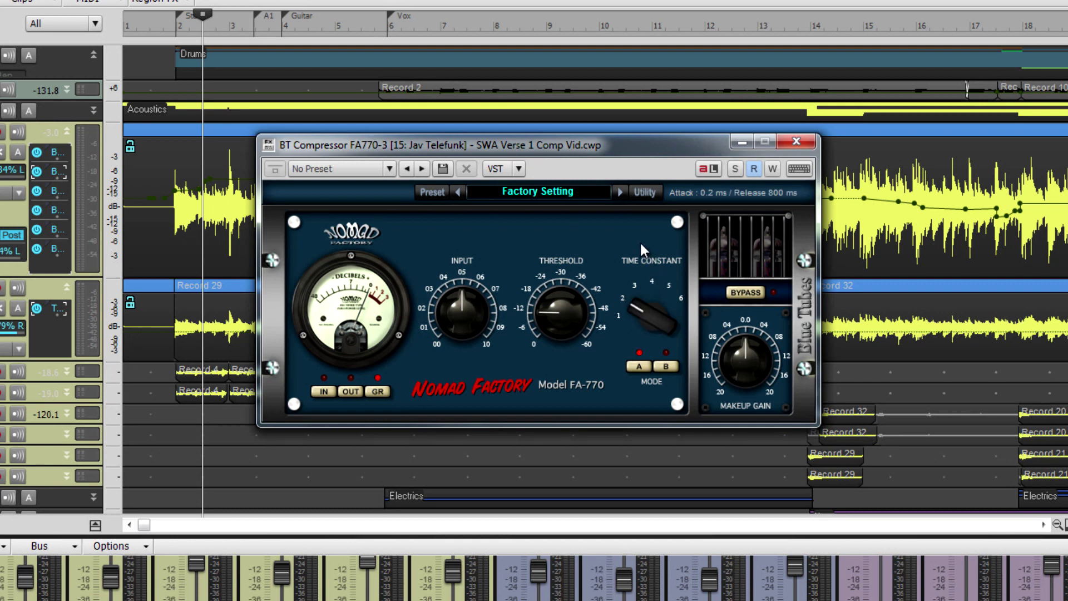
drag(640, 242, 635, 216)
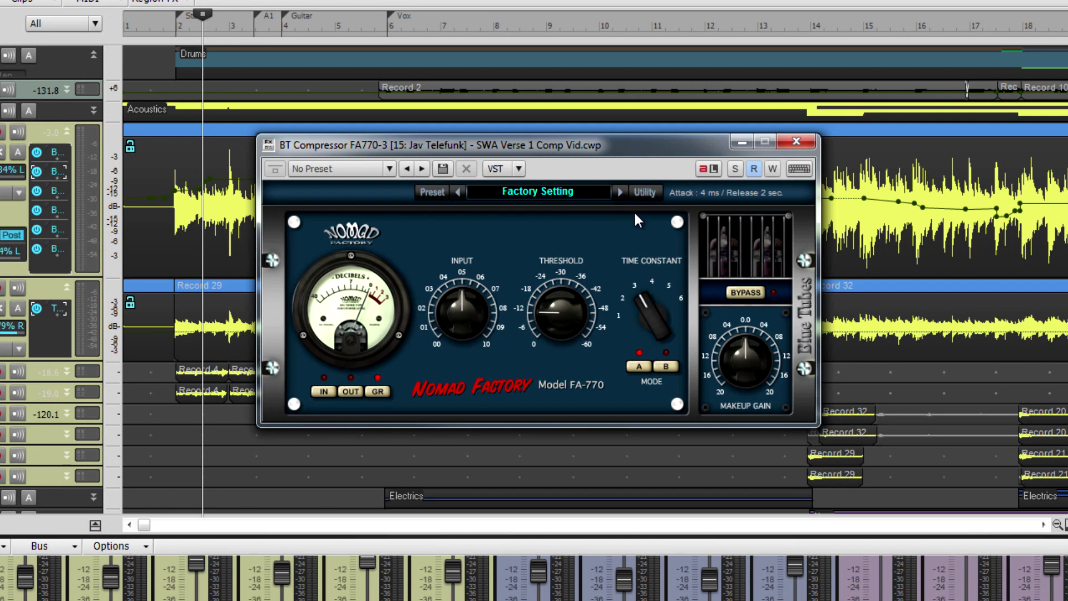
drag(635, 215, 640, 191)
drag(652, 312, 637, 218)
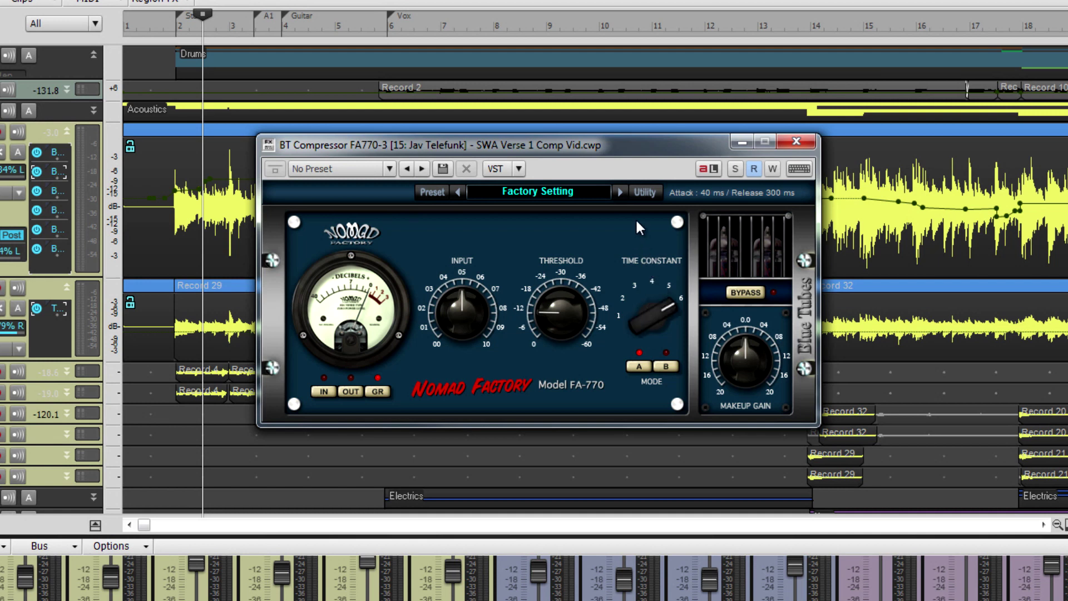
click(669, 366)
drag(665, 296, 662, 492)
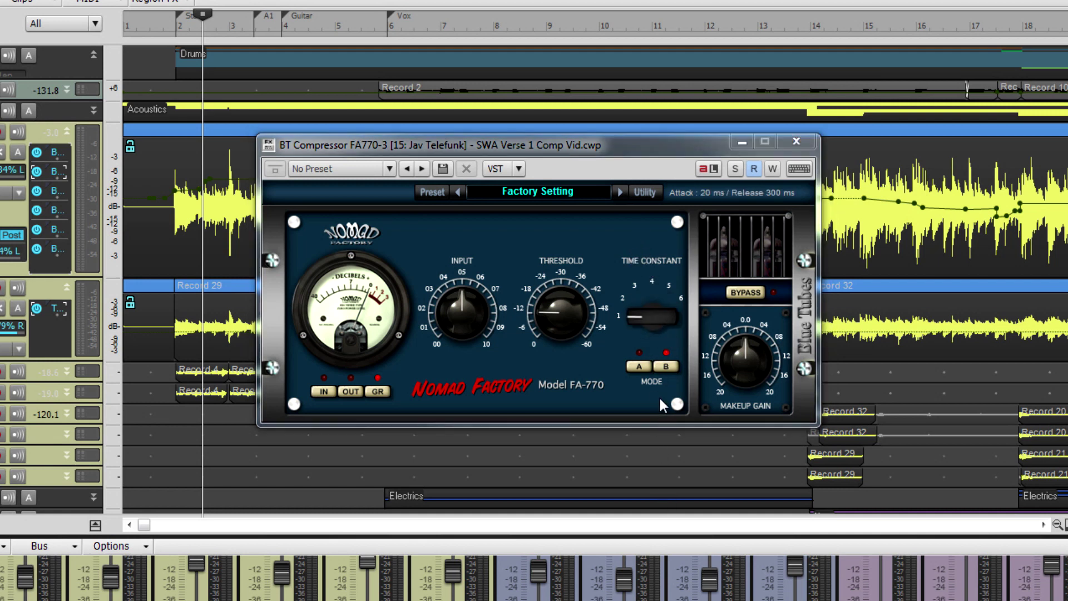
click(635, 316)
drag(638, 285, 639, 271)
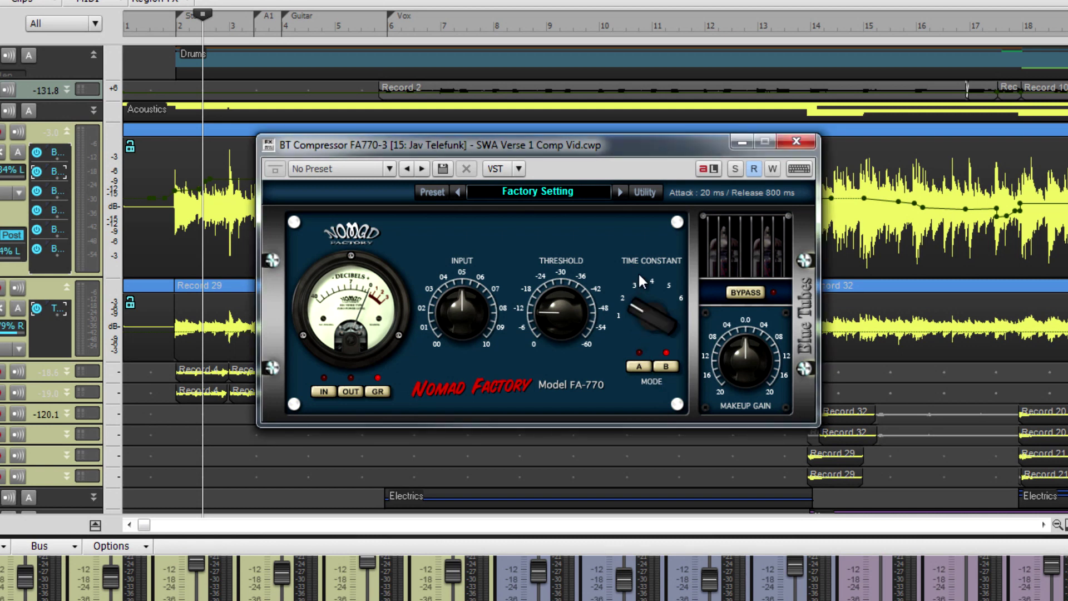
drag(642, 313, 643, 266)
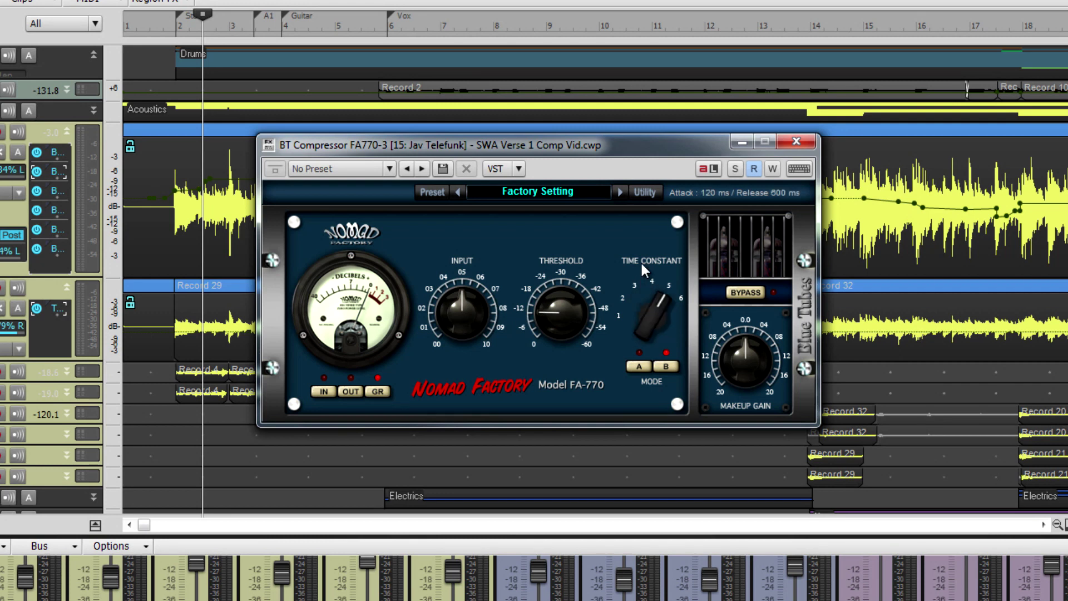
drag(656, 311, 651, 266)
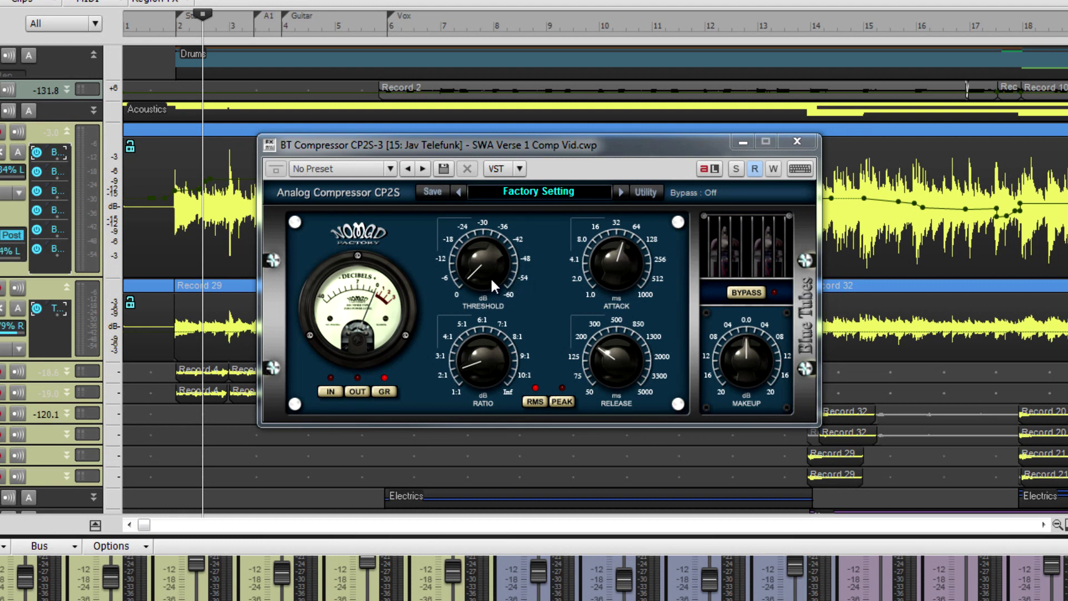
Set the CP2S level detection to Peak and shorten its attack to 53.6 ms.
mouse_move(479, 284)
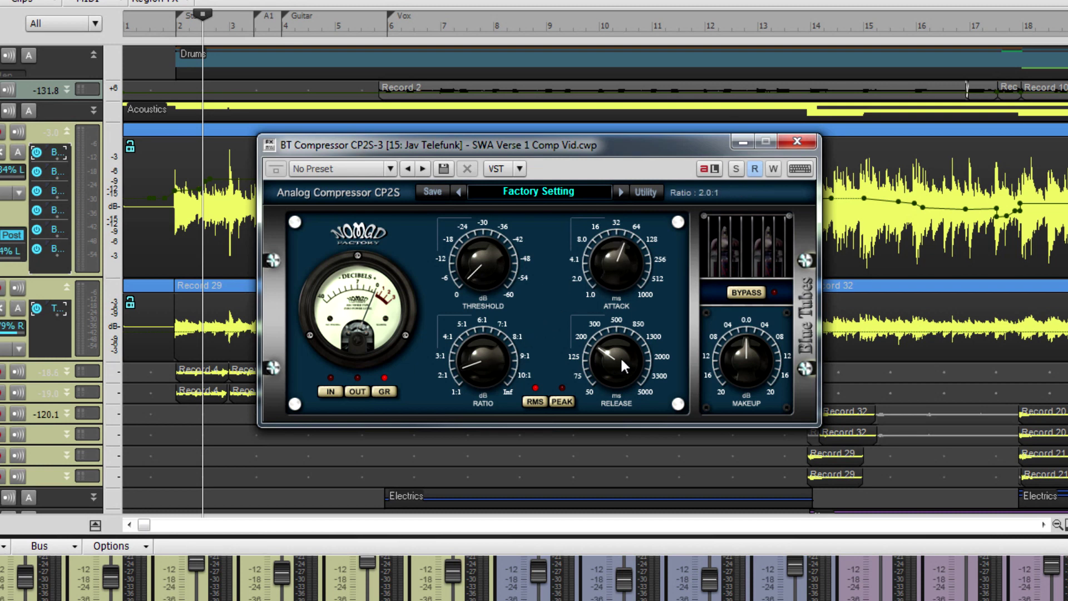
scroll(623, 356, up, 2)
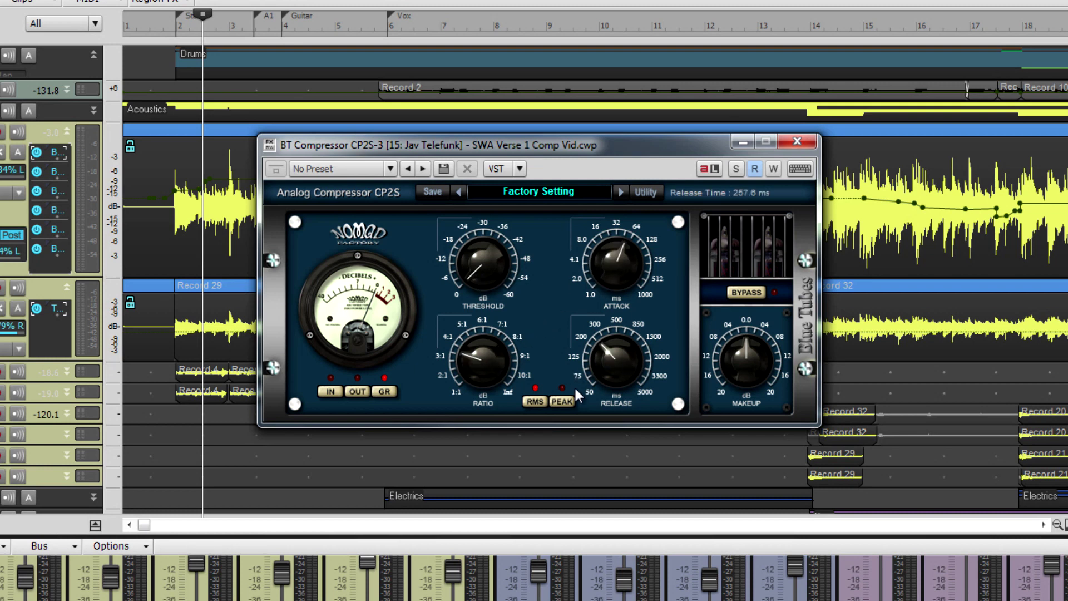
click(565, 398)
click(533, 401)
click(562, 402)
mouse_move(610, 265)
drag(611, 265, 611, 268)
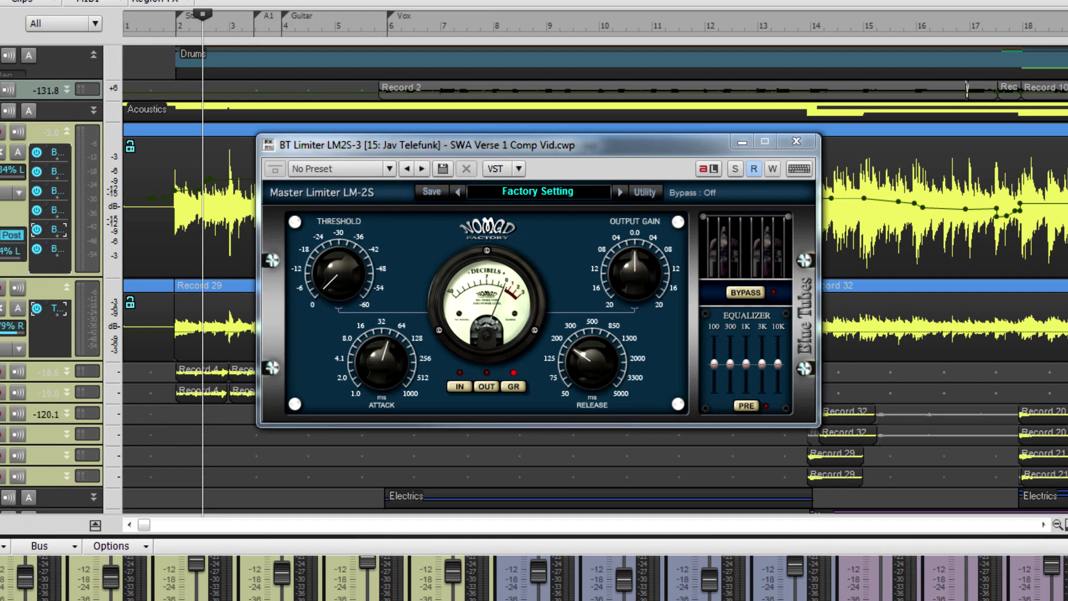
Set the LM-2S threshold to -6.3 dB and attack to about 16 ms, then tweak release and the 100 Hz EQ.
click(608, 146)
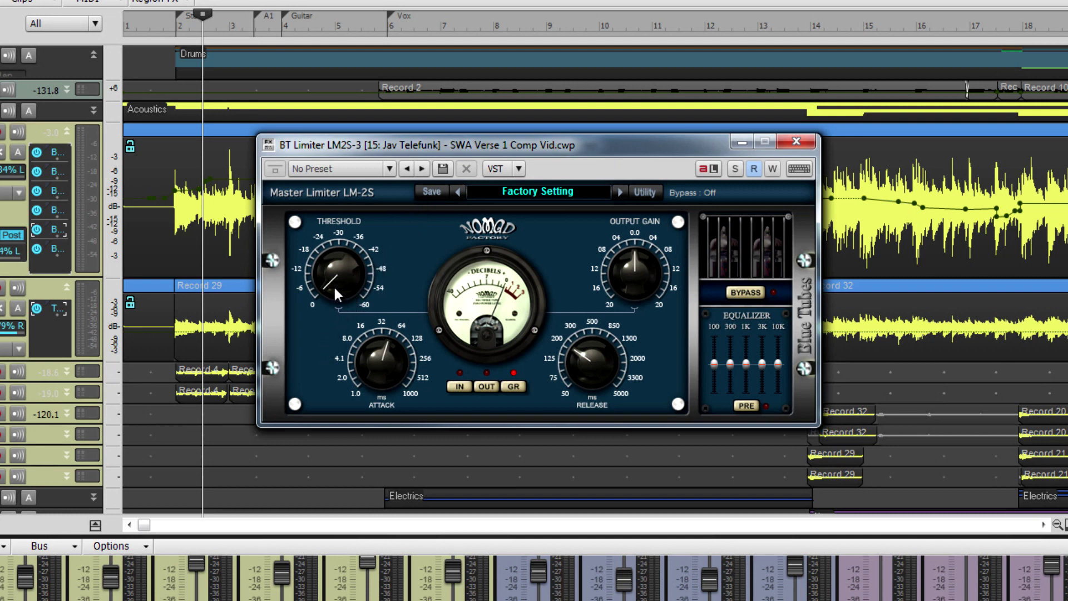
mouse_move(334, 290)
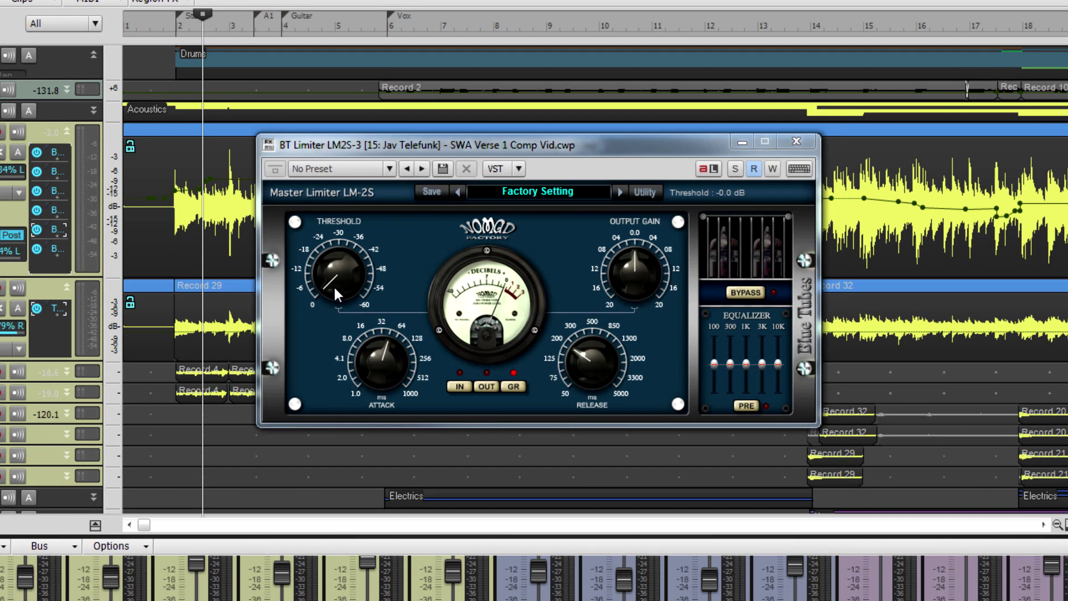
click(334, 290)
drag(380, 353, 378, 381)
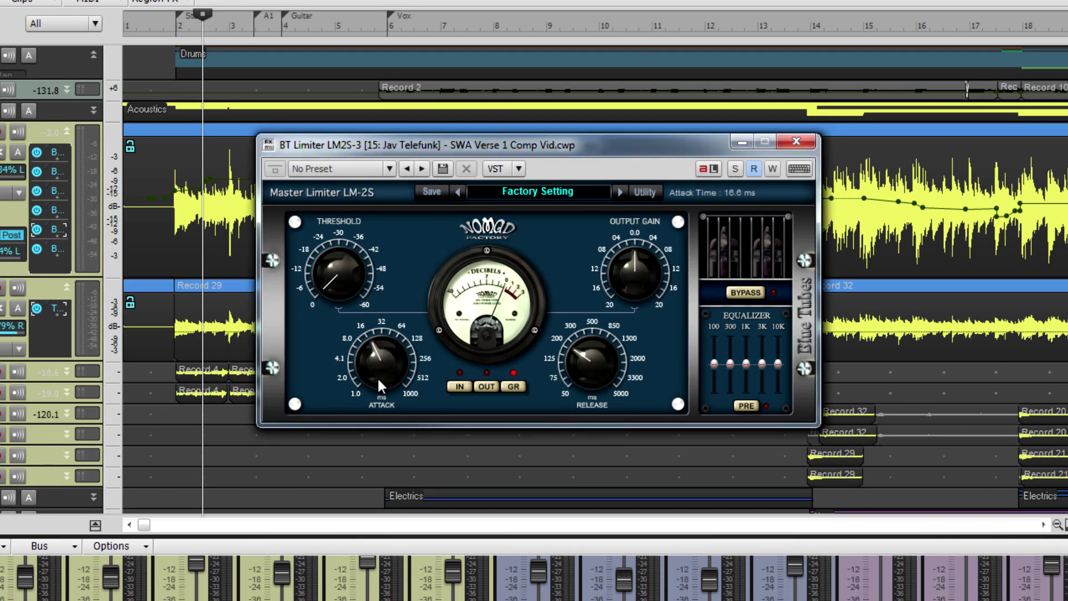
drag(581, 379, 586, 347)
mouse_move(350, 275)
mouse_down()
mouse_move(335, 231)
mouse_move(336, 262)
mouse_up()
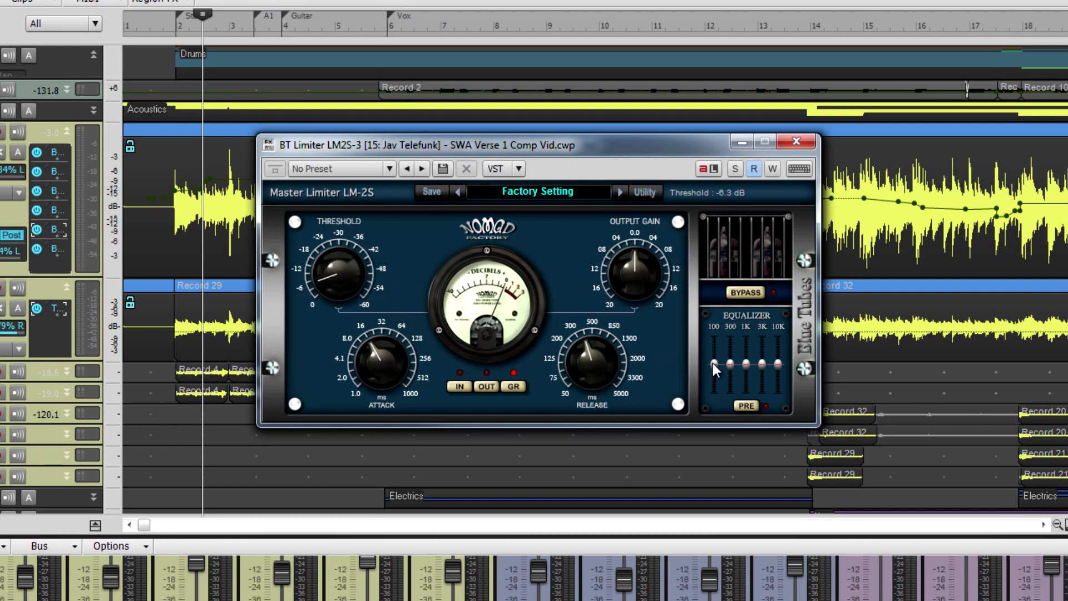
drag(713, 363, 746, 369)
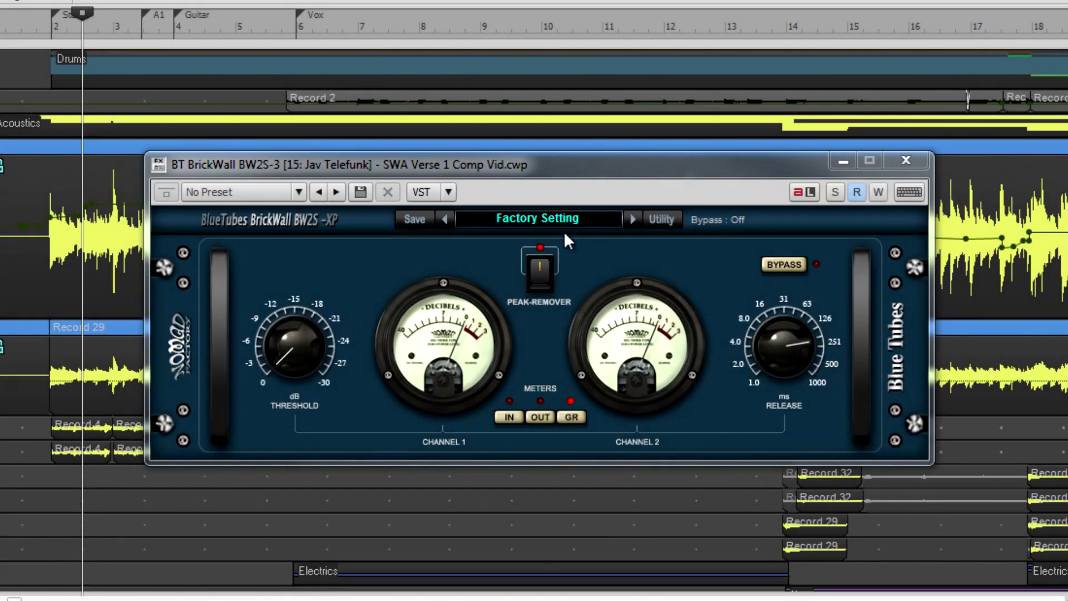
Try the BrickWall threshold range and set its release to about 260 ms.
click(456, 176)
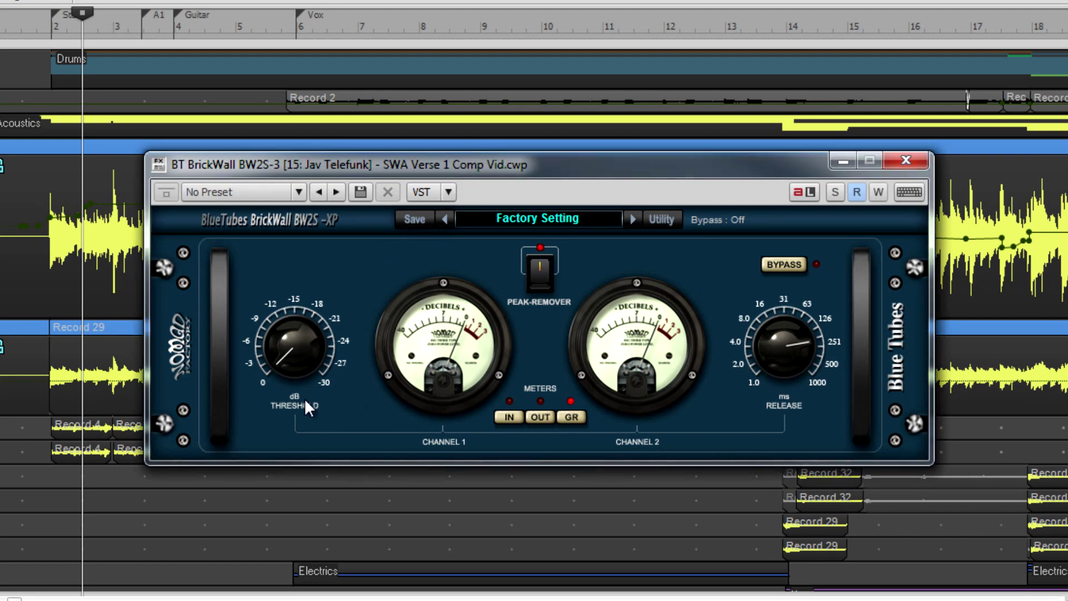
mouse_move(287, 355)
mouse_down()
mouse_move(286, 330)
mouse_move(283, 361)
mouse_up()
mouse_move(787, 337)
mouse_move(787, 337)
mouse_down()
mouse_move(789, 348)
mouse_move(789, 334)
mouse_up()
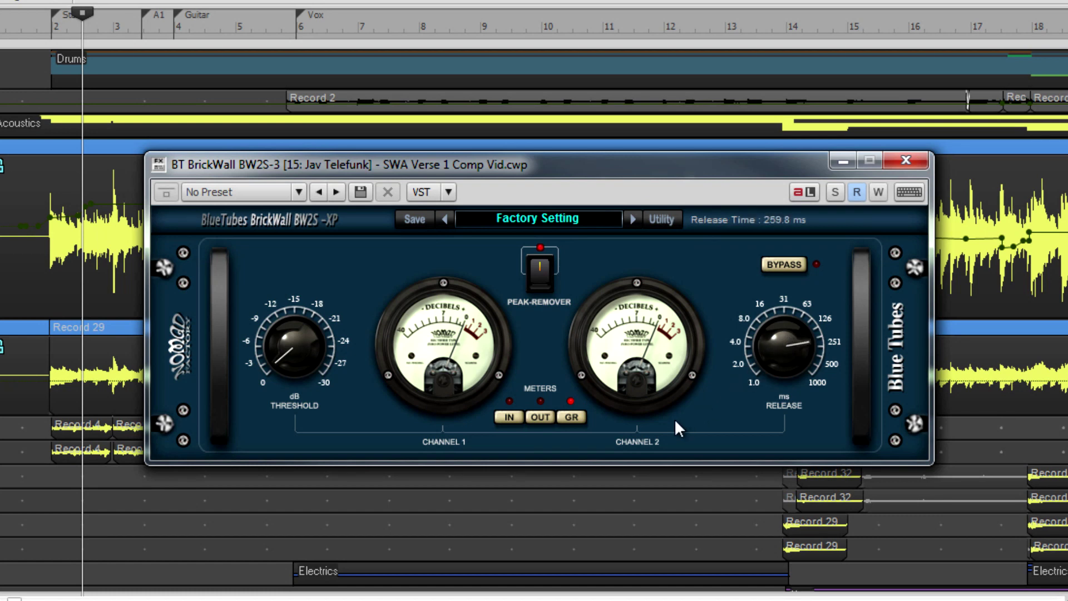
Lower the BrickWall threshold to -11.7 dB, then switch the peak remover off and back on.
drag(272, 373, 270, 306)
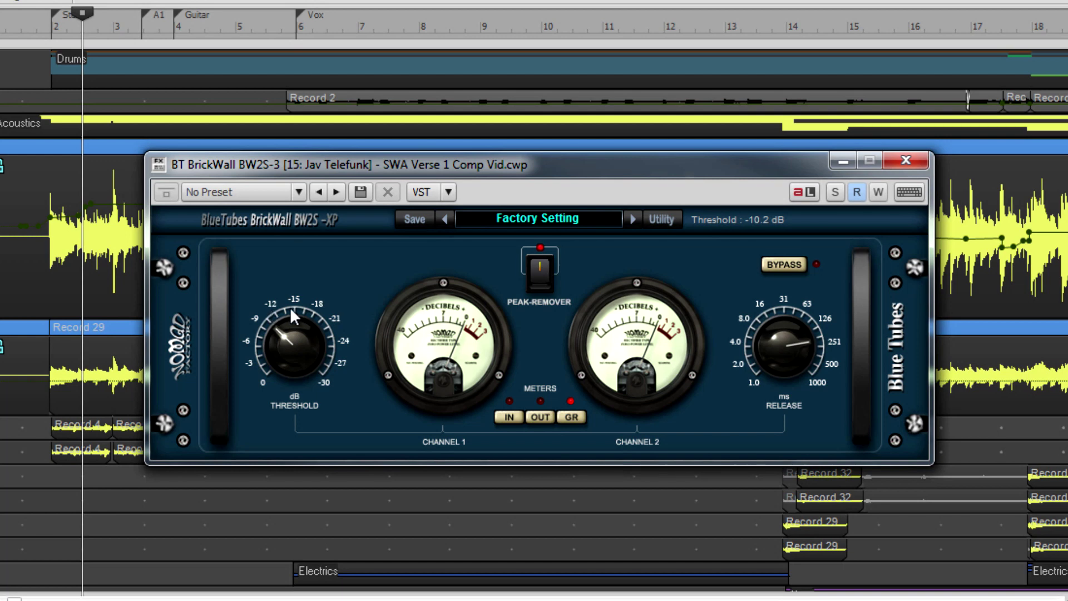
drag(281, 348, 286, 344)
click(534, 281)
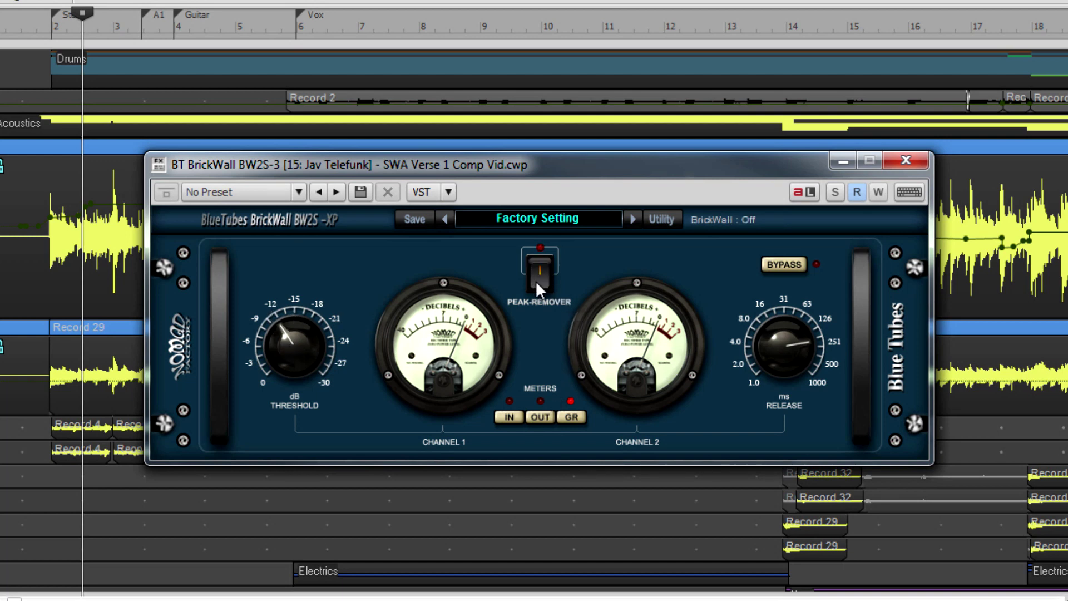
click(538, 272)
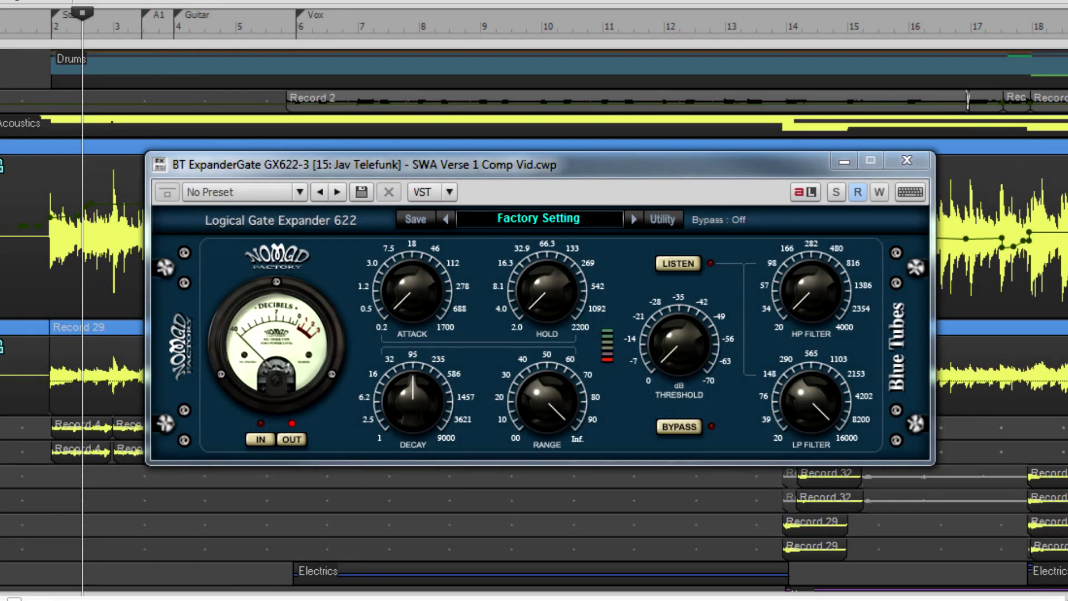
Set the GX622 gate attack to 0.4 ms and lower its threshold to -27.3 dB.
click(472, 162)
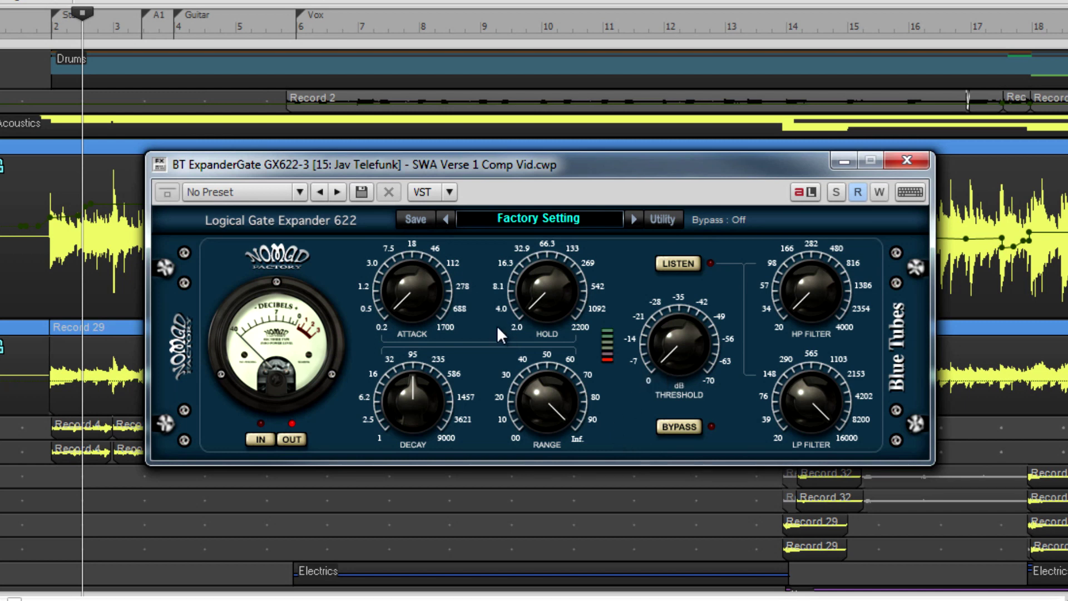
drag(417, 296, 403, 267)
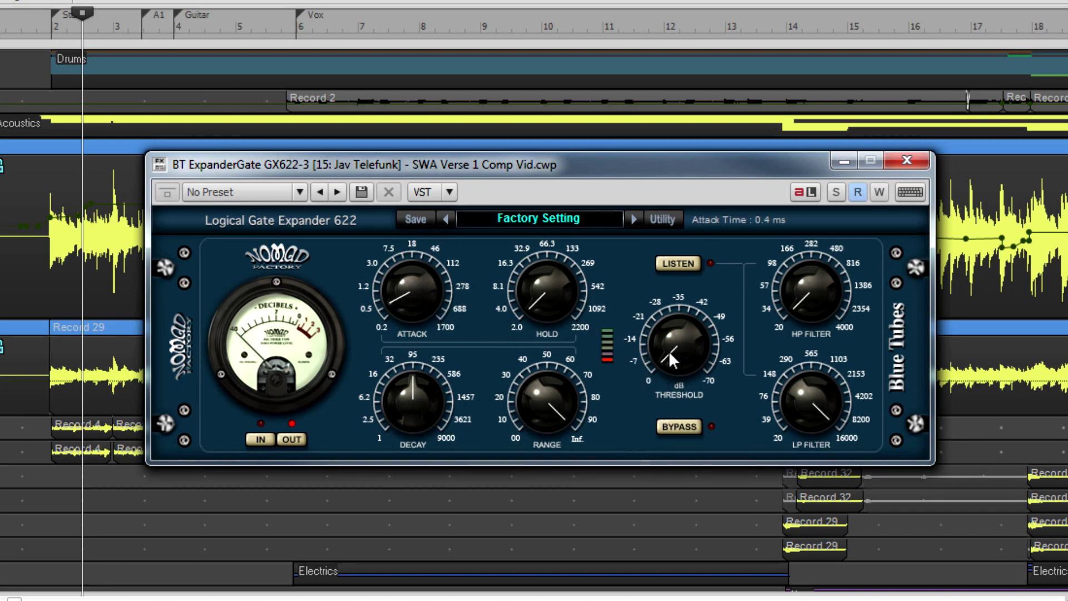
drag(669, 351, 673, 314)
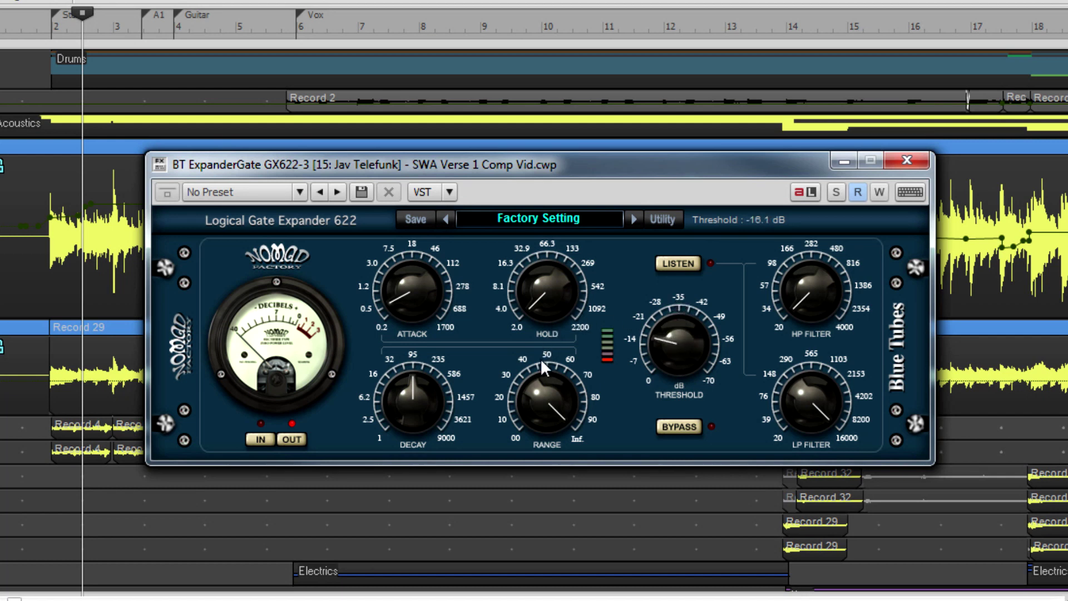
drag(640, 381, 659, 349)
mouse_move(649, 338)
mouse_down()
mouse_move(654, 326)
mouse_move(638, 339)
mouse_up()
Set attack to 1.7 ms, hold to about 488 ms, decay to 30.4 ms and range to 27.5%.
drag(401, 288, 463, 301)
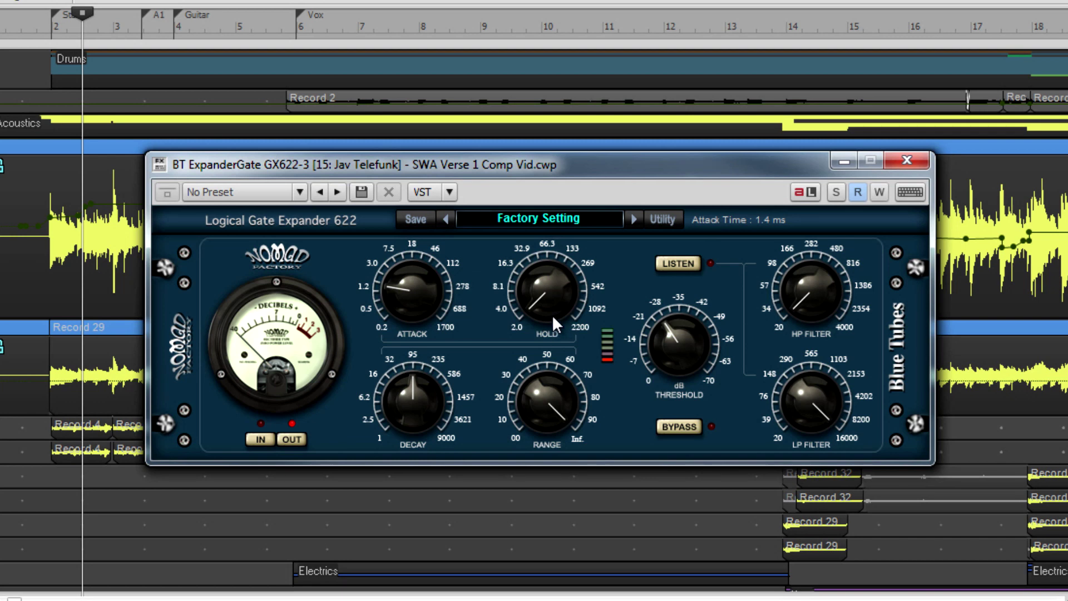
drag(552, 315, 549, 275)
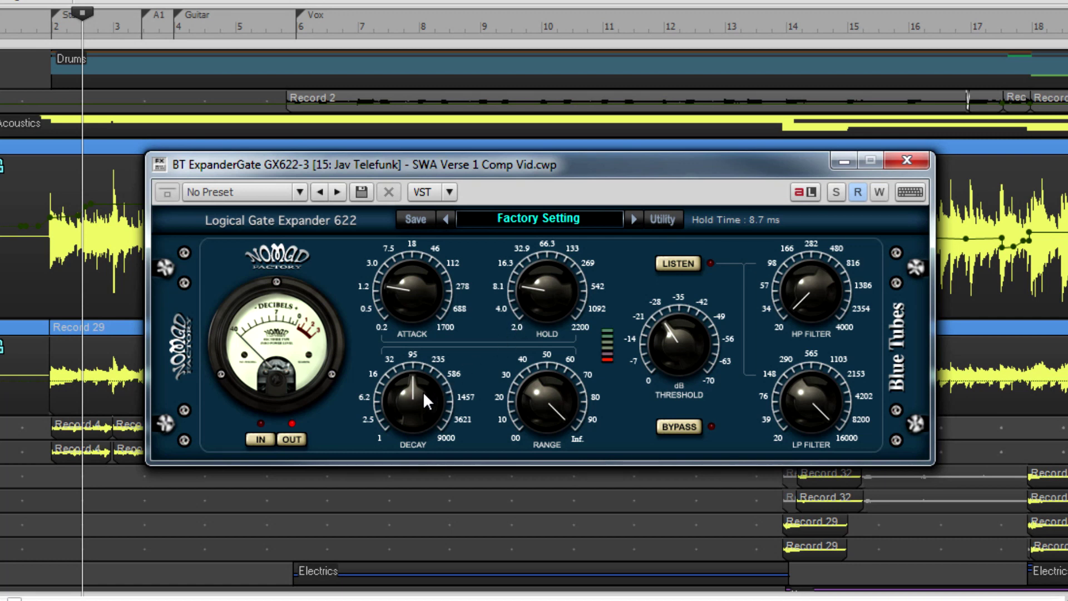
drag(421, 392, 412, 369)
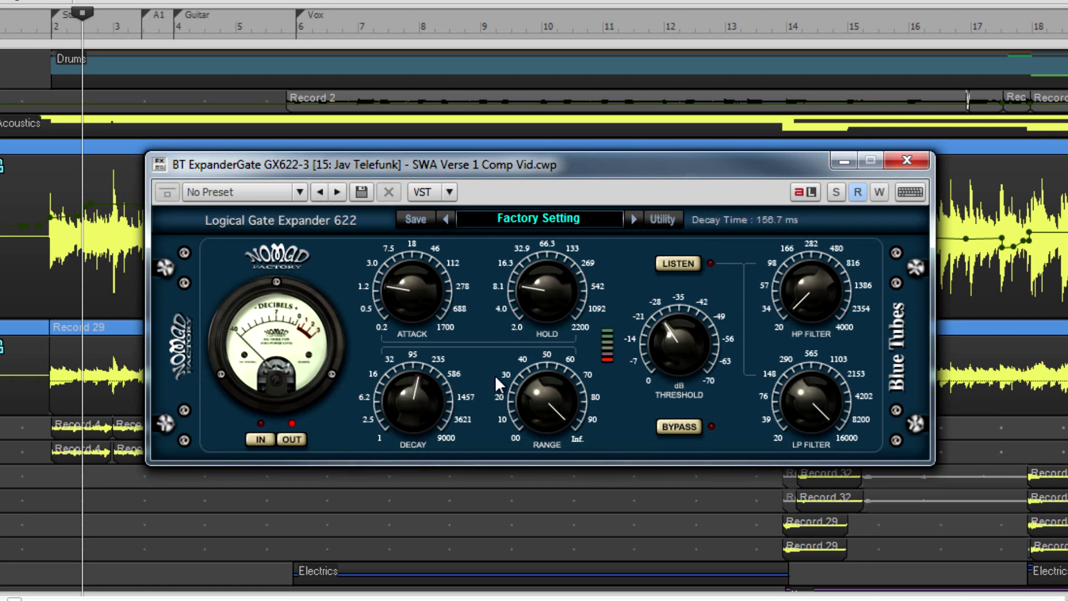
mouse_move(527, 376)
mouse_down()
mouse_move(524, 506)
mouse_move(526, 363)
mouse_up()
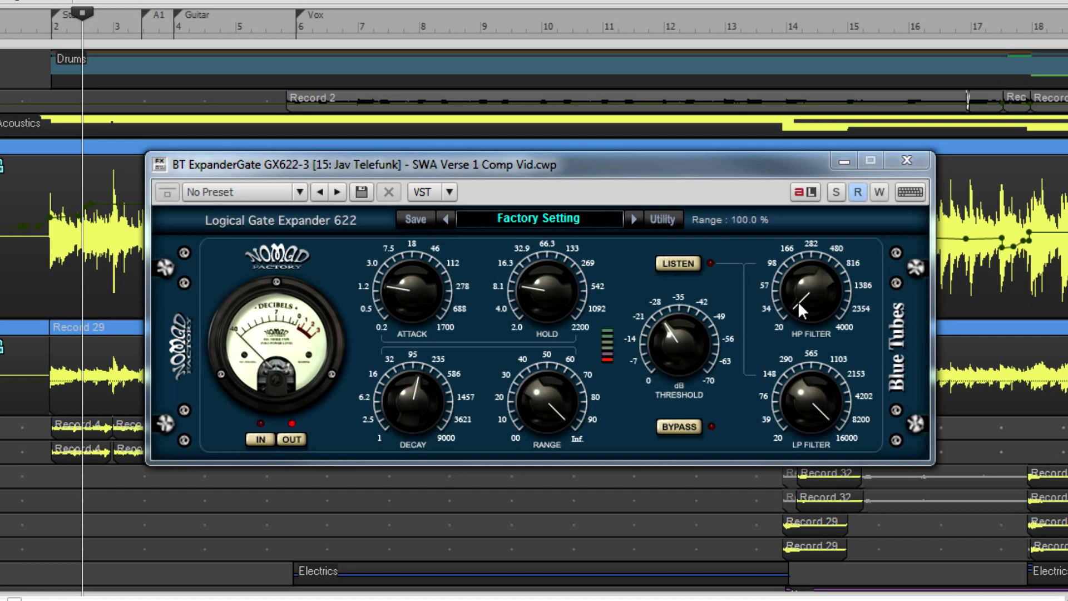
drag(793, 304, 766, 306)
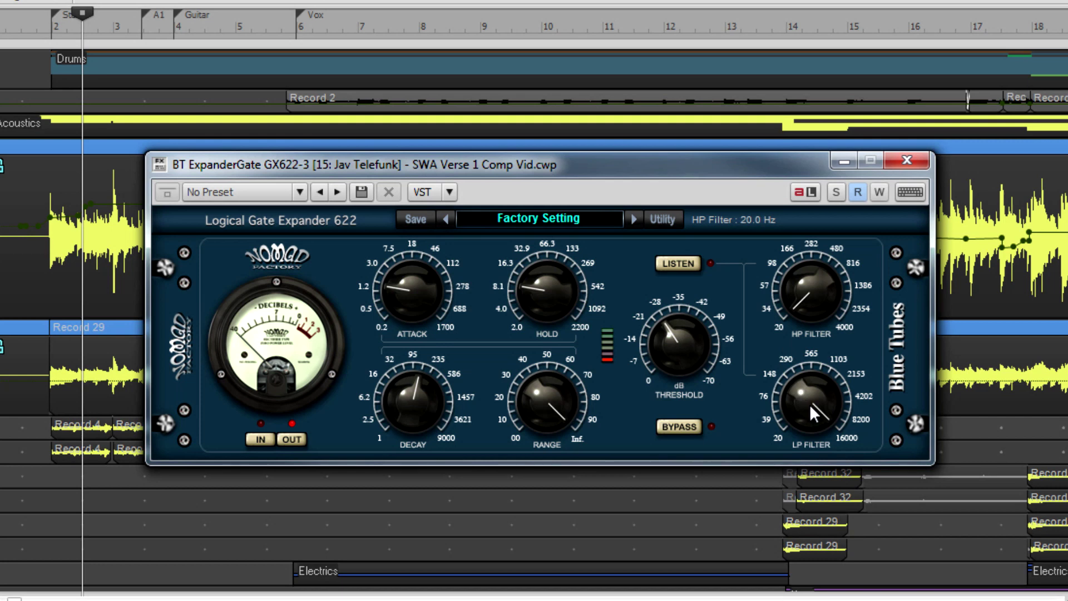
drag(810, 403, 799, 381)
click(674, 264)
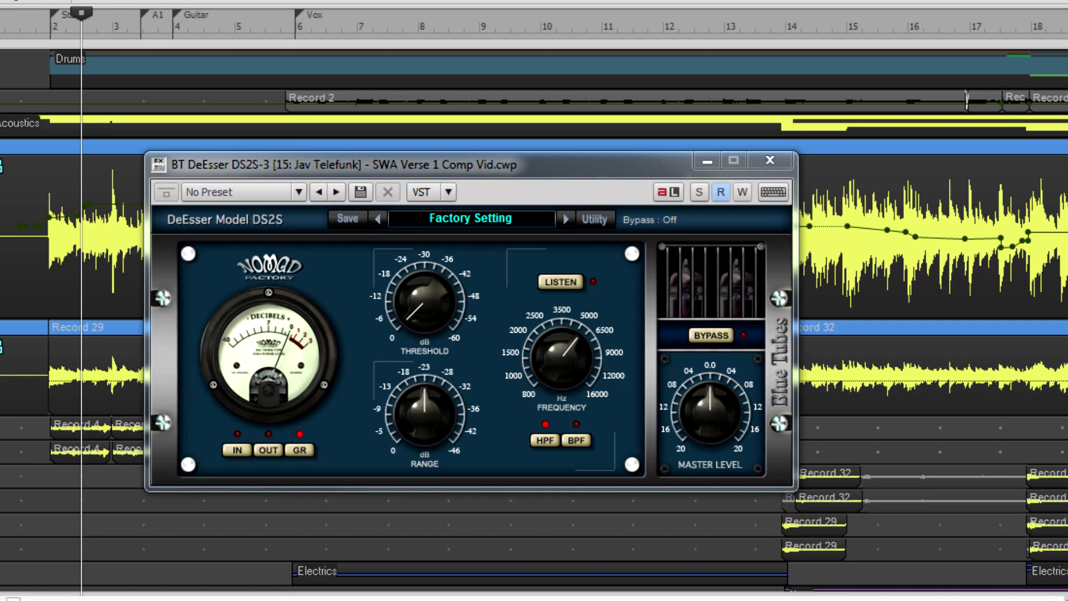
Set the DS2S threshold to -27.3 dB, range to -26.2 dB and frequency to about 7444 Hz.
click(413, 168)
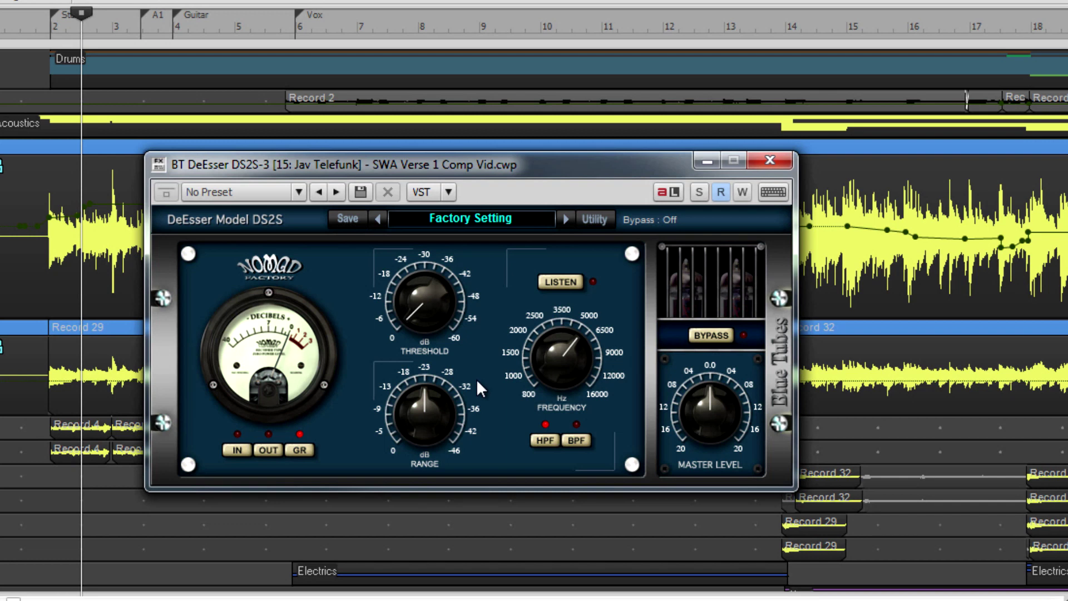
mouse_move(409, 381)
mouse_down()
mouse_move(408, 426)
mouse_move(412, 386)
mouse_up()
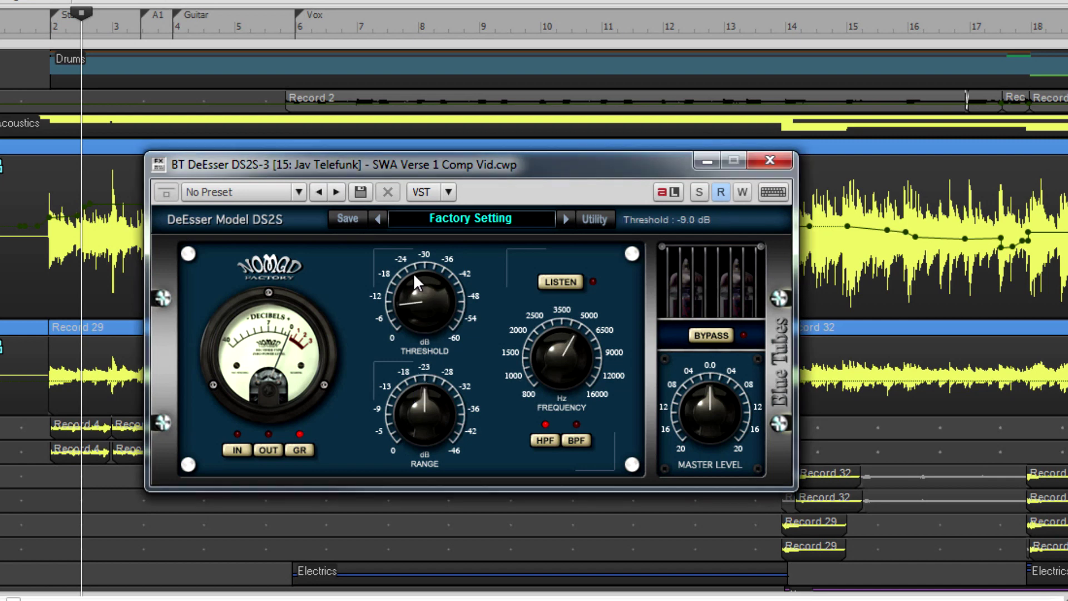
drag(412, 273, 412, 234)
drag(424, 402, 422, 452)
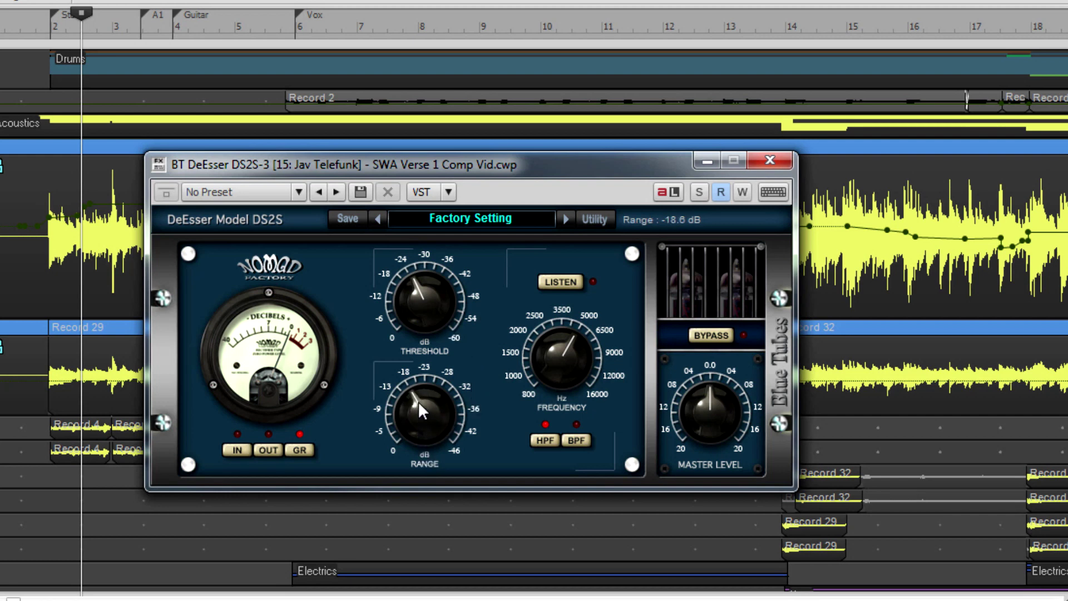
mouse_move(419, 401)
mouse_down()
mouse_move(432, 338)
mouse_move(429, 399)
mouse_up()
mouse_move(562, 367)
mouse_down()
mouse_move(568, 336)
mouse_move(565, 376)
mouse_up()
Try band-pass and high-pass modes, leaving frequency near 4407 Hz and master level at -0.8 dB.
click(575, 441)
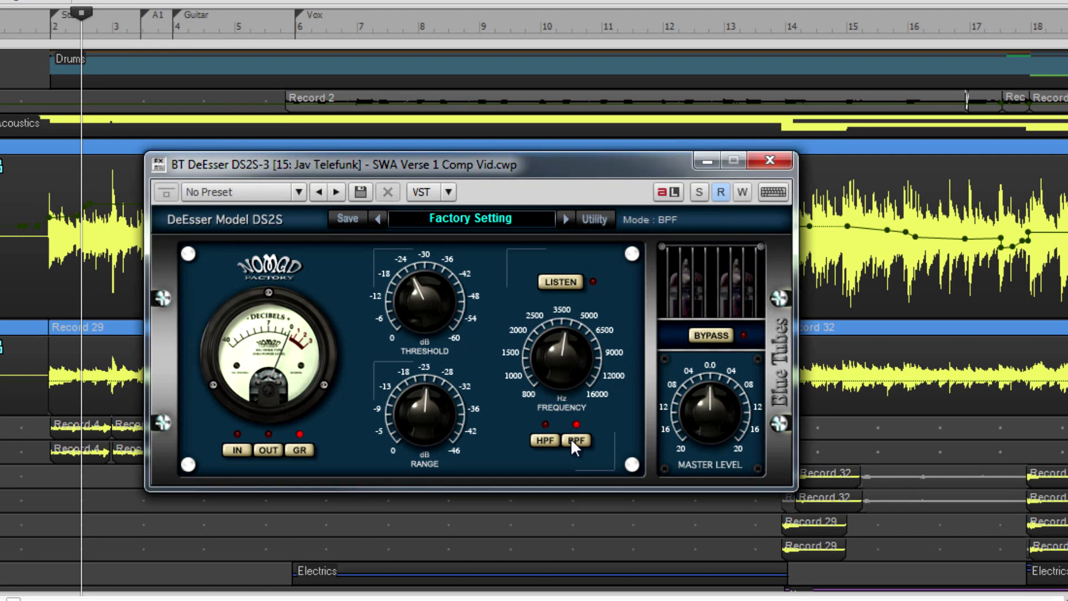
mouse_move(560, 369)
mouse_down()
mouse_move(554, 339)
mouse_move(552, 361)
mouse_up()
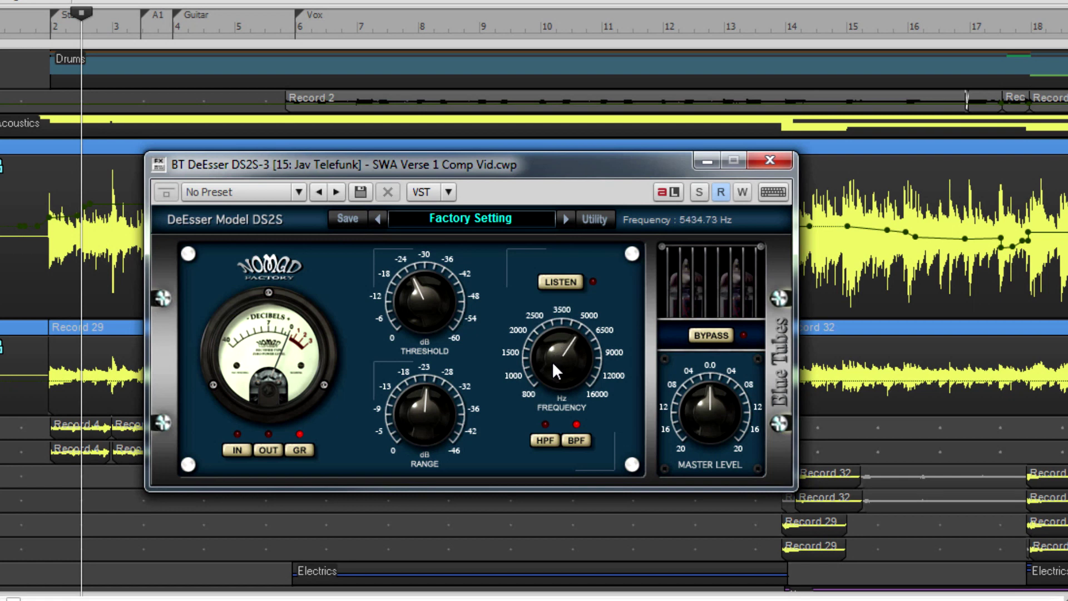
click(546, 441)
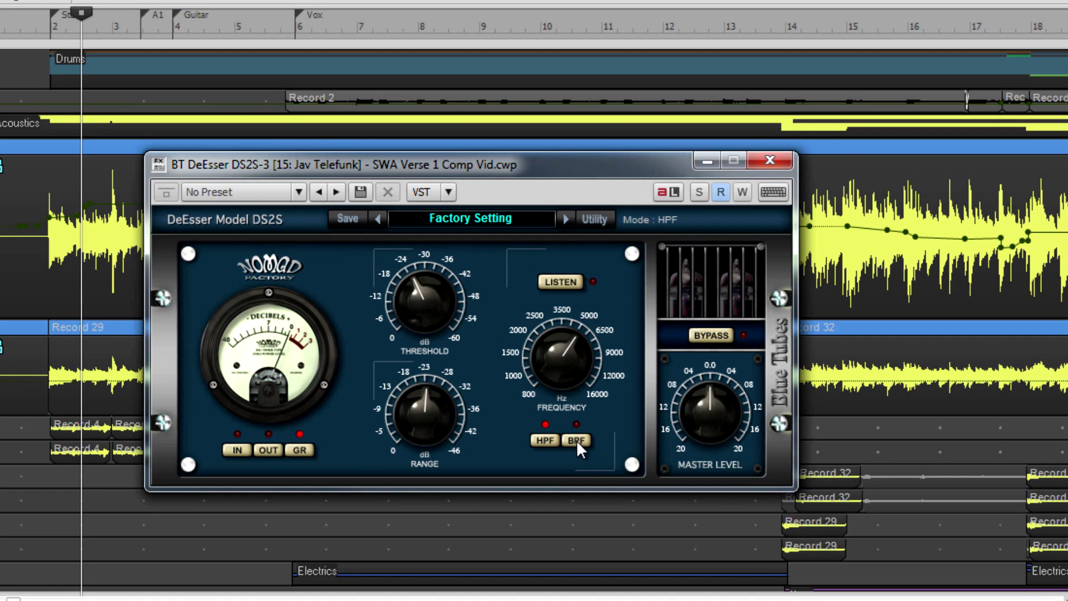
mouse_move(563, 355)
mouse_down()
mouse_move(562, 369)
mouse_move(562, 356)
mouse_up()
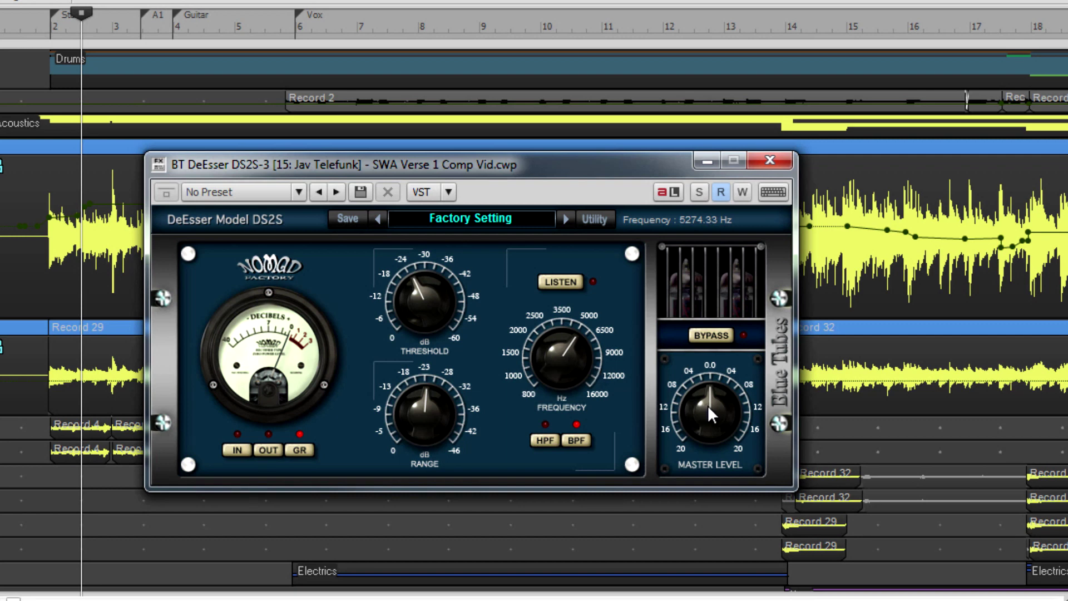
mouse_move(708, 406)
mouse_down()
mouse_move(709, 390)
mouse_move(709, 407)
mouse_up()
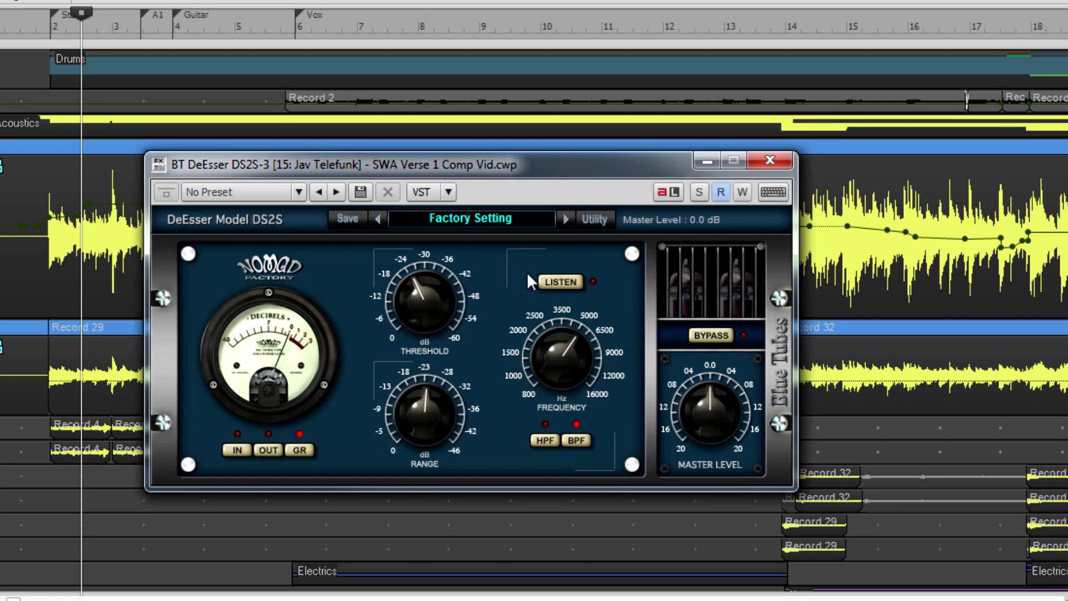
Load the Female Vocal Esser preset, then replace it with Male DeEsser 1.
click(475, 223)
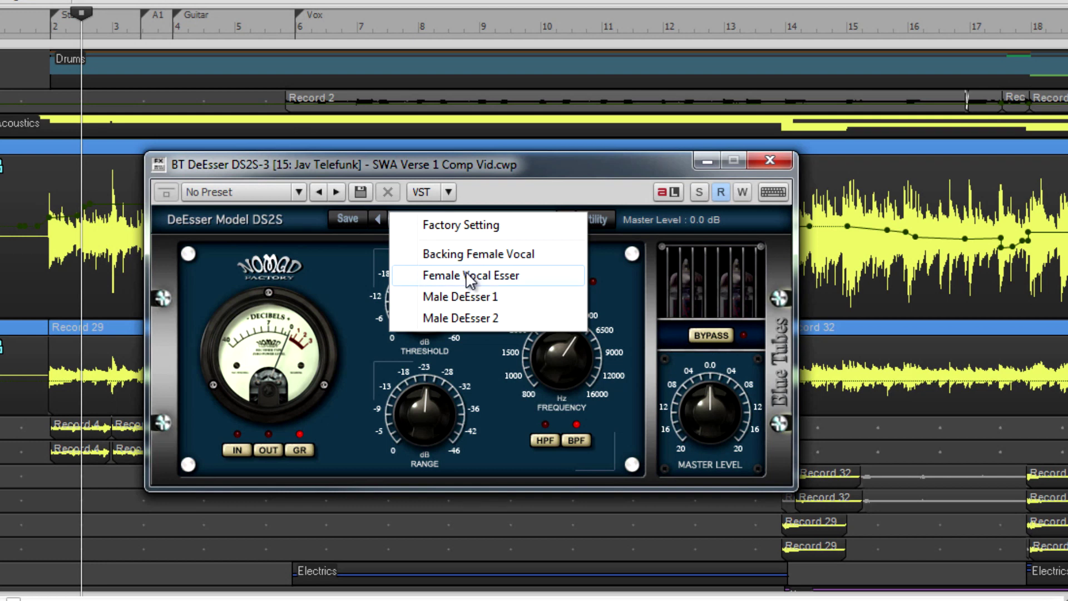
click(470, 276)
click(483, 225)
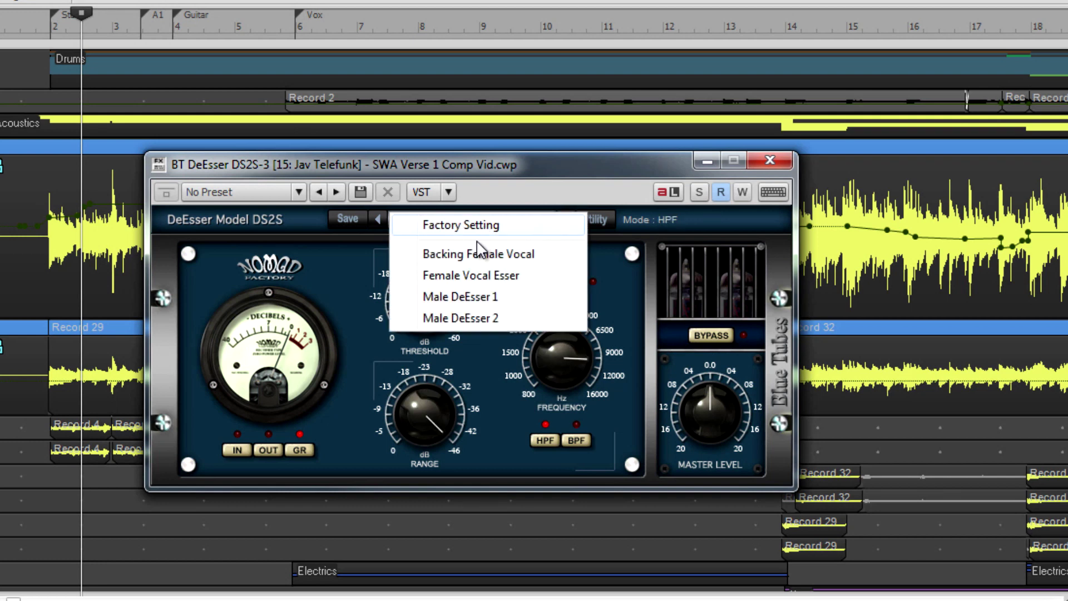
click(465, 296)
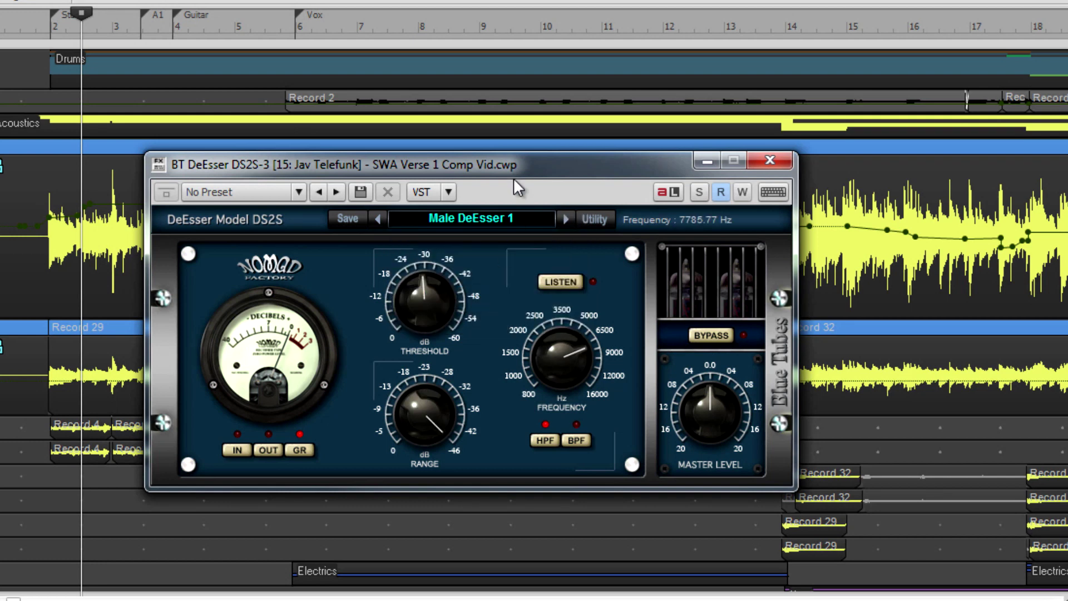